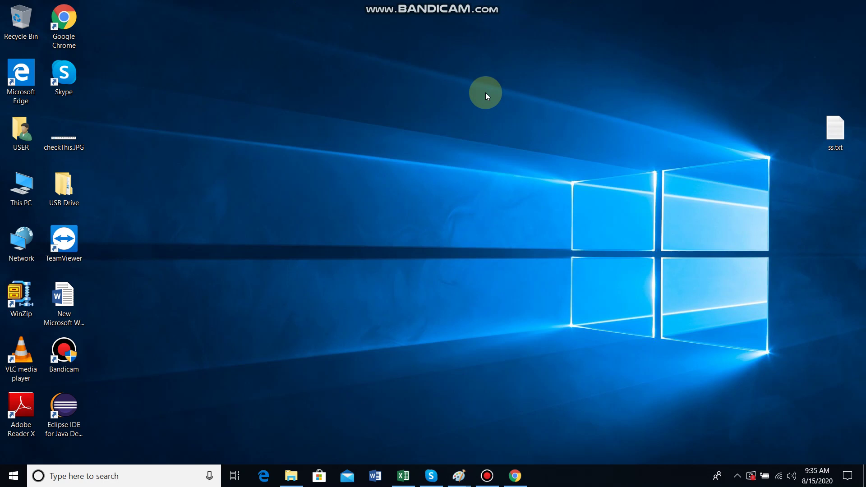
Open a command prompt and check the installed Java version with java -version.
key(super+r)
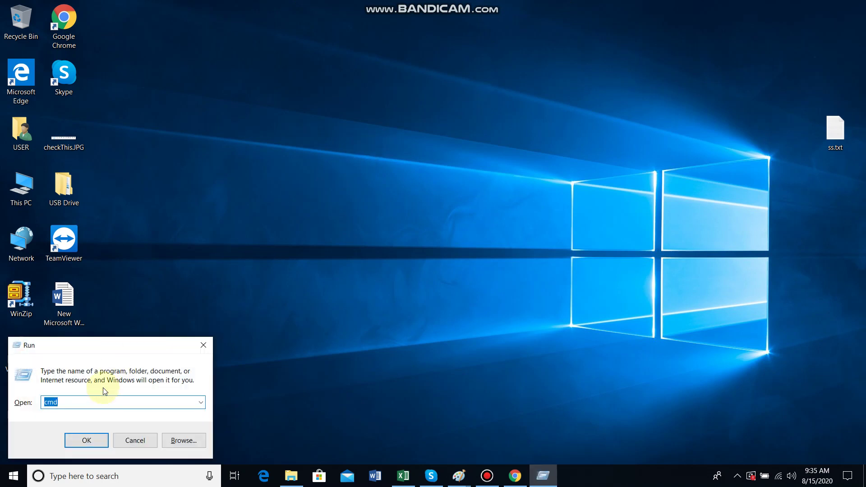
click(96, 399)
click(90, 442)
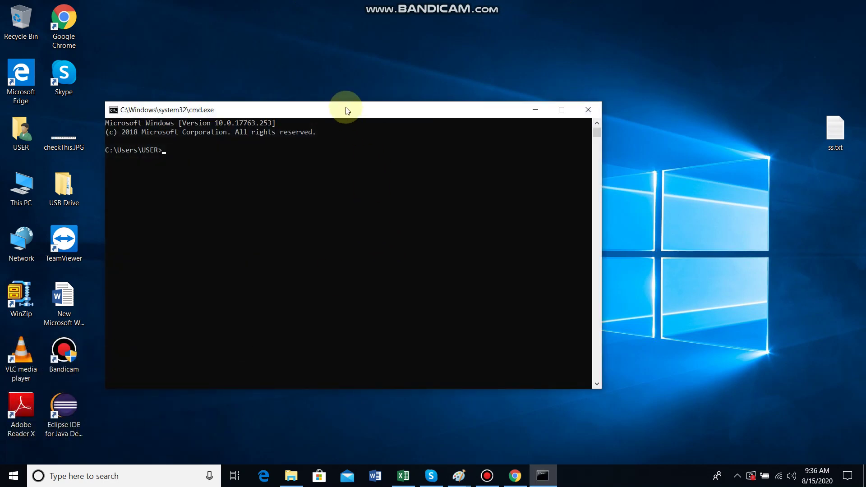
drag(347, 110, 356, 44)
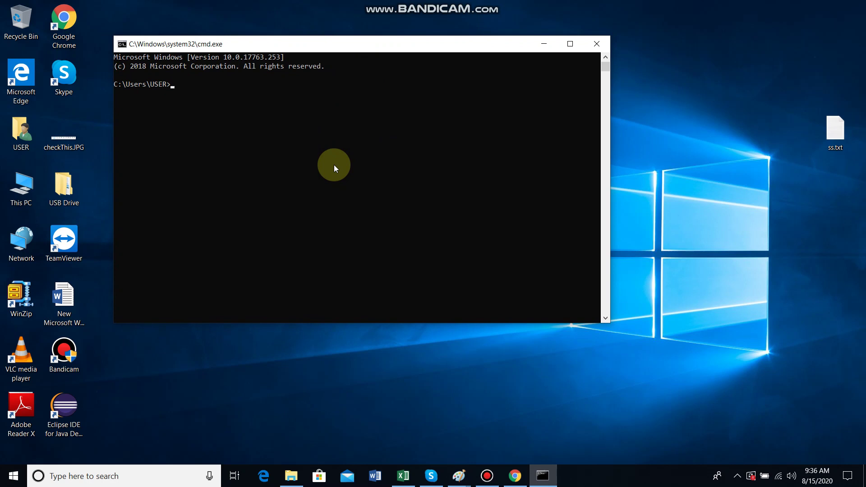
text(java -version)
key(Return)
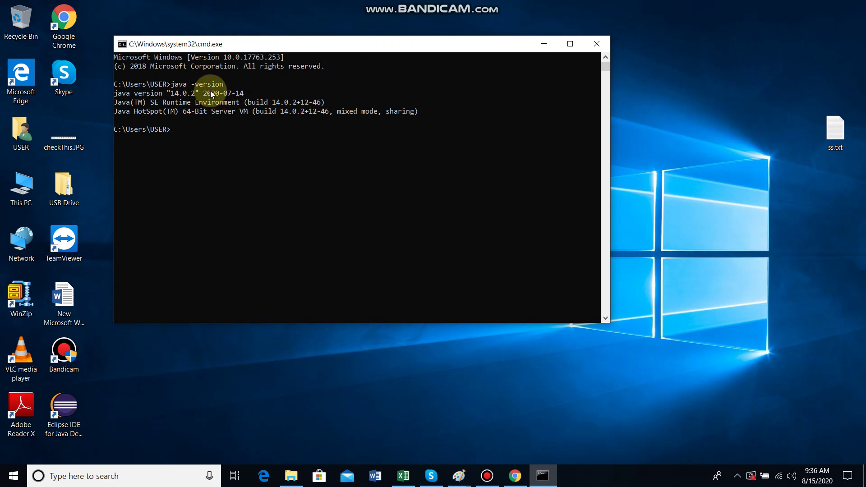
drag(210, 91, 175, 93)
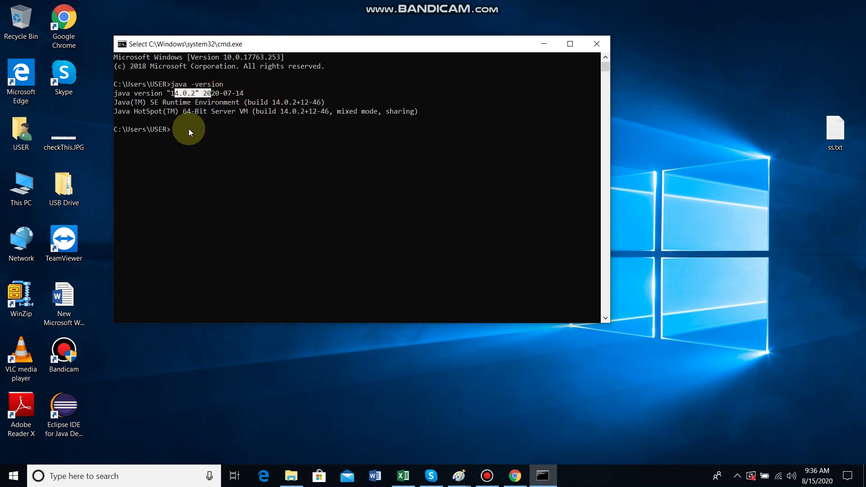
Check for an existing Maven installation with mvn -version, and close the command prompt.
click(189, 129)
text(mvn)
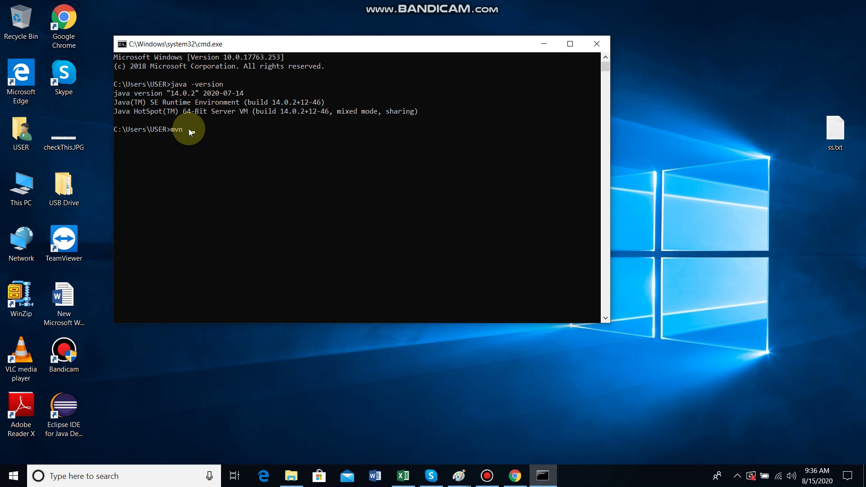
text( -version)
key(Return)
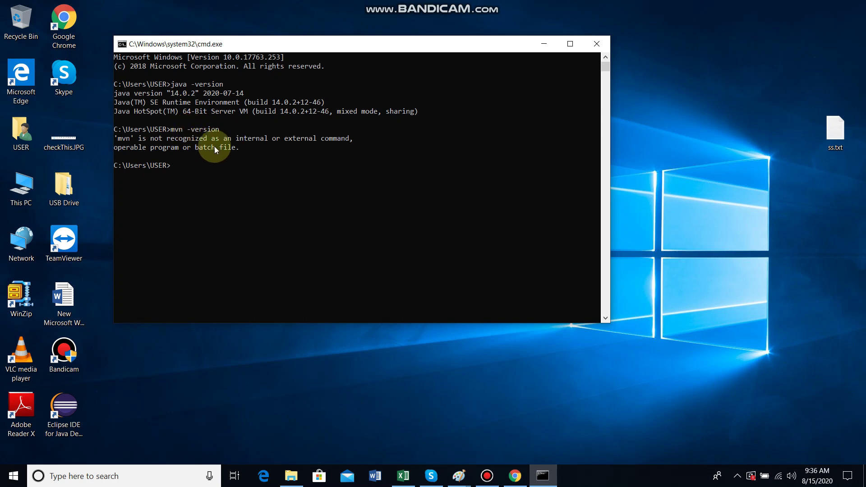
click(595, 45)
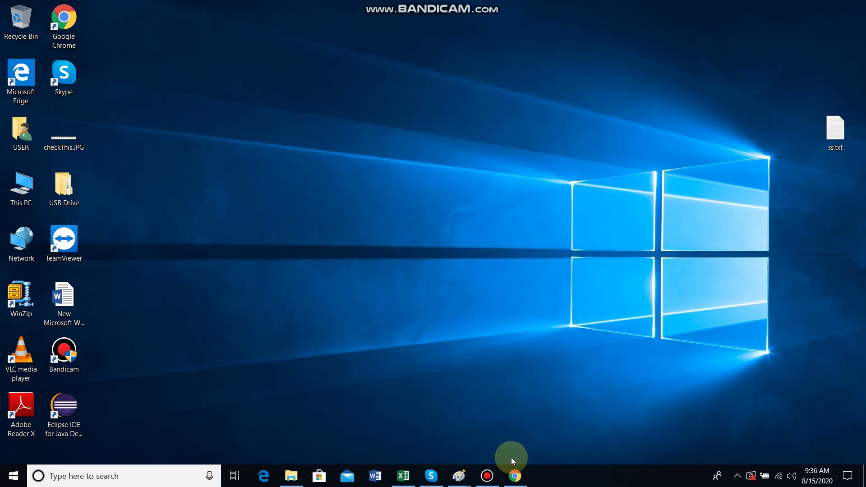
Switch to Chrome, search Google for "downlaod apache maven" and open the Download Apache Maven page on maven.apache.org.
click(515, 476)
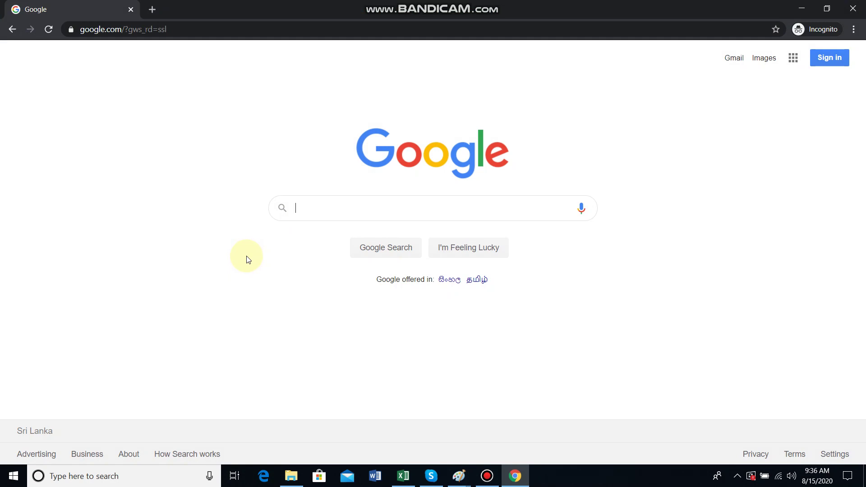
text(downlaod )
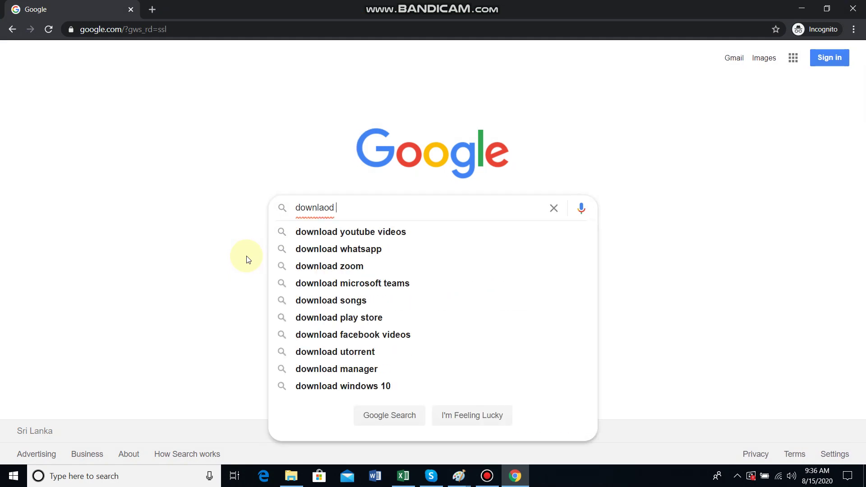
text(apache maven)
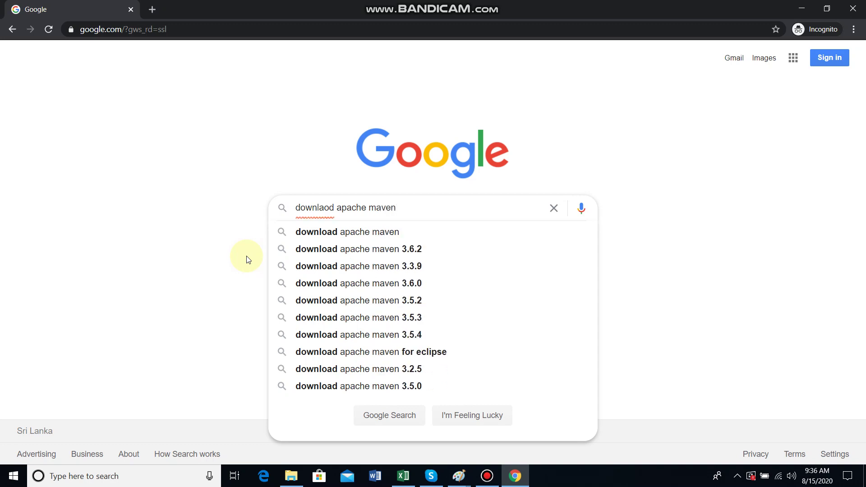
key(Return)
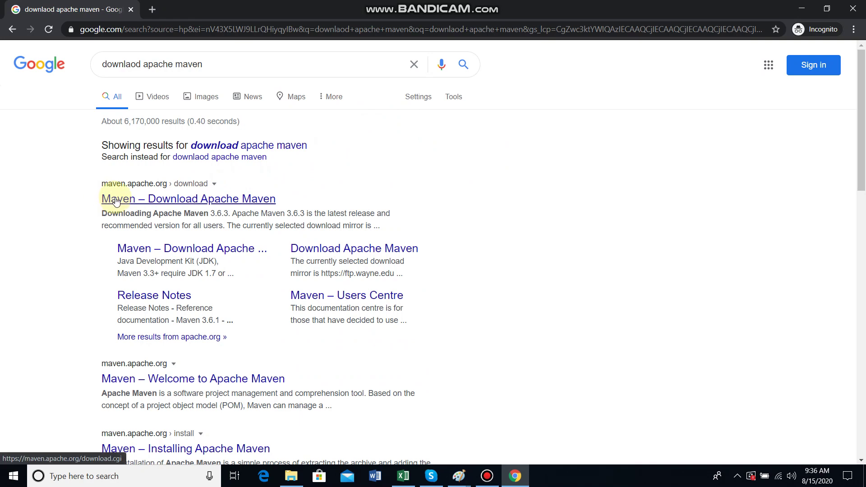
click(166, 203)
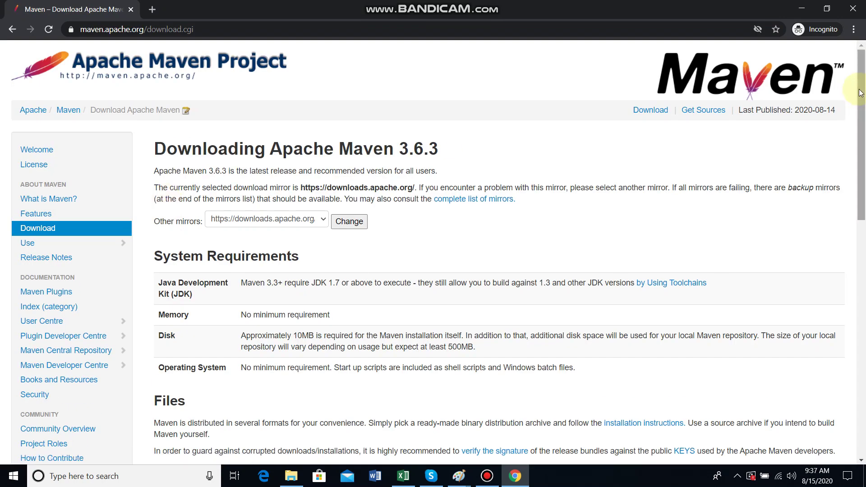
Start downloading the binary zip archive apache-maven-3.6.3-bin.zip from the Files table, and cancel the download.
drag(860, 93, 860, 197)
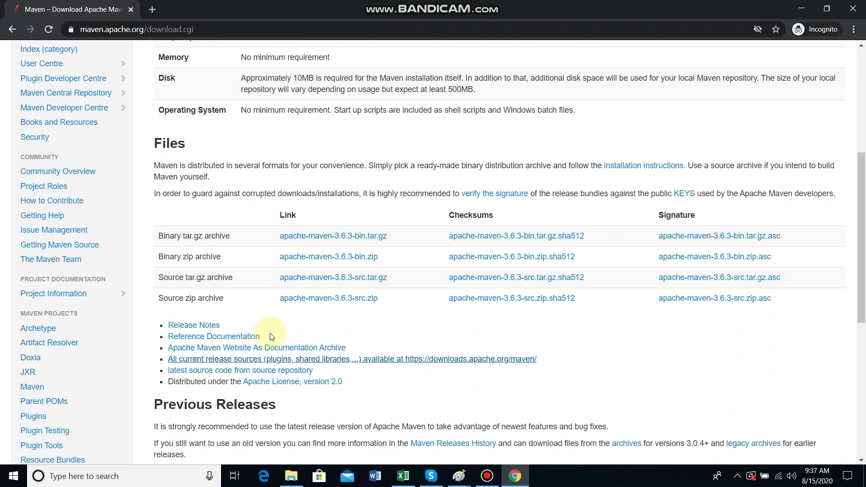
drag(221, 256, 170, 256)
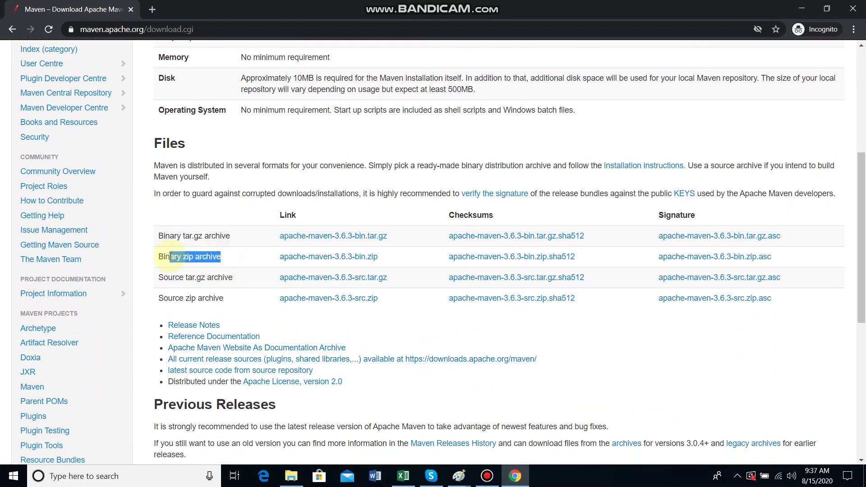
click(346, 260)
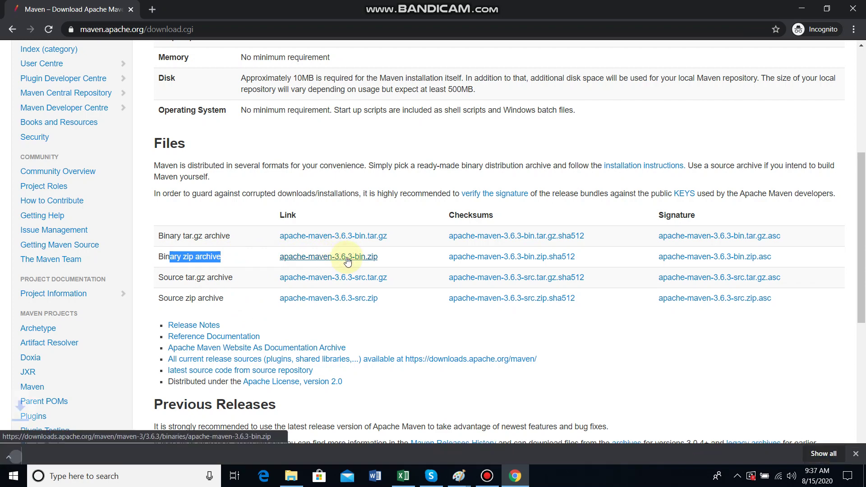
click(118, 452)
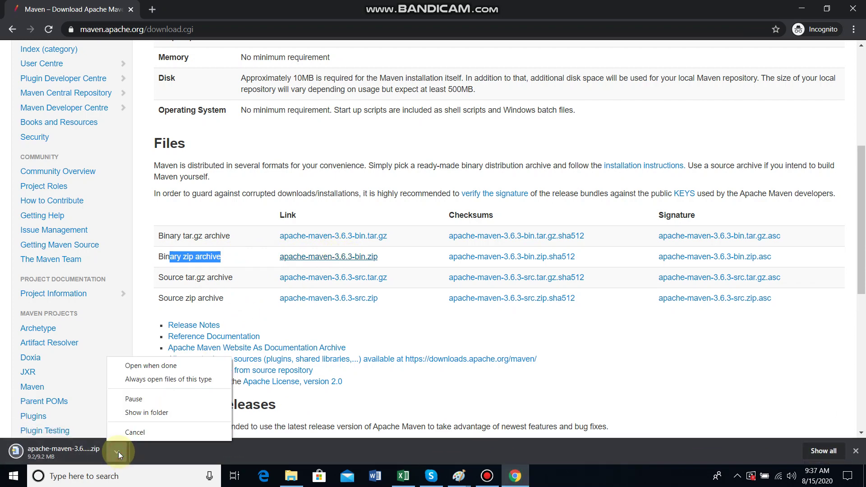
click(145, 432)
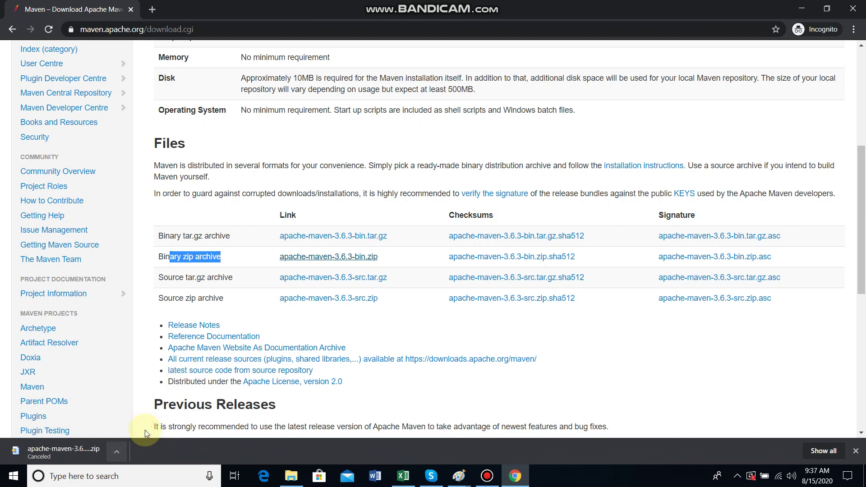
Show the Maven folder in File Explorer, and open the Environment Variables dialog from the system properties.
click(293, 479)
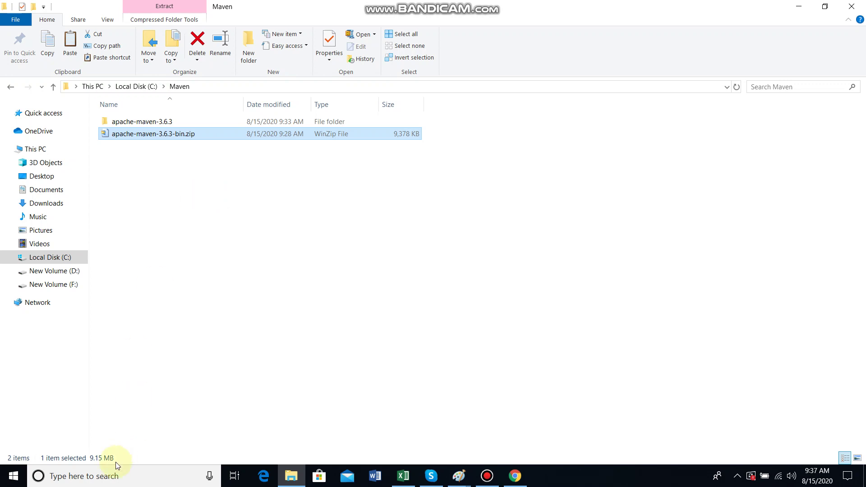
click(100, 479)
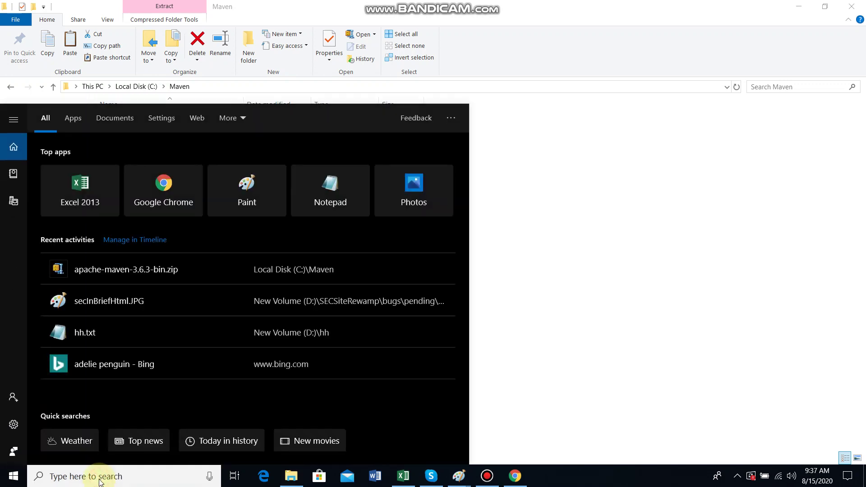
text(env)
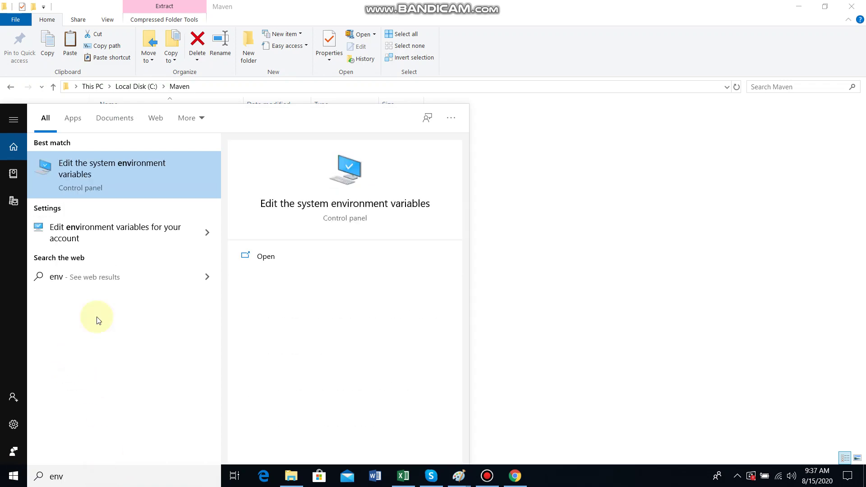
click(123, 176)
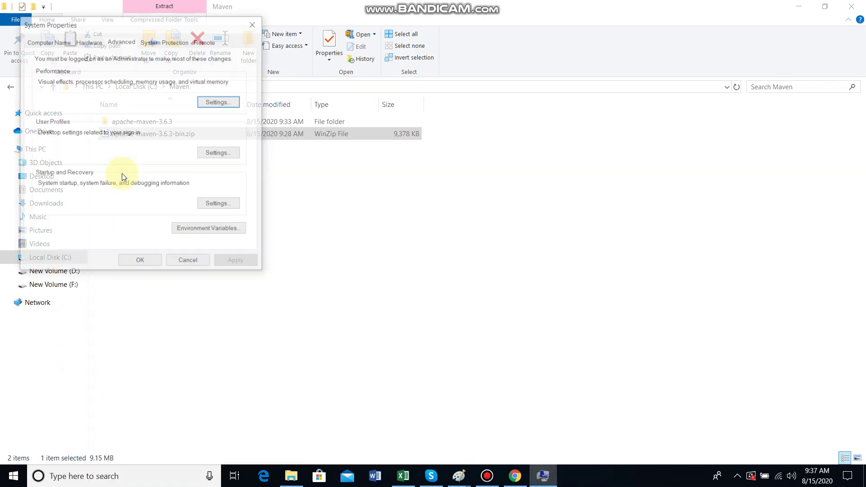
click(190, 231)
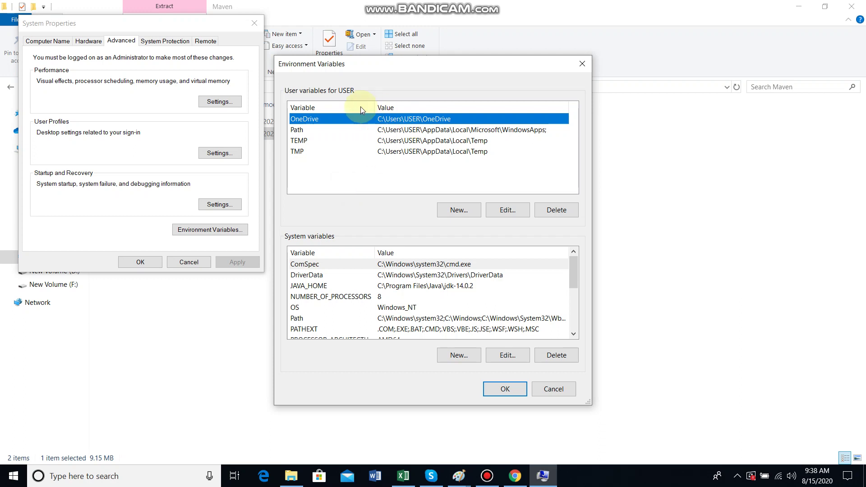
Create a user variable MAVEN_HOME with the path copied from the extracted Maven folder, C:\Maven\apache-maven-3.6.3.
click(457, 210)
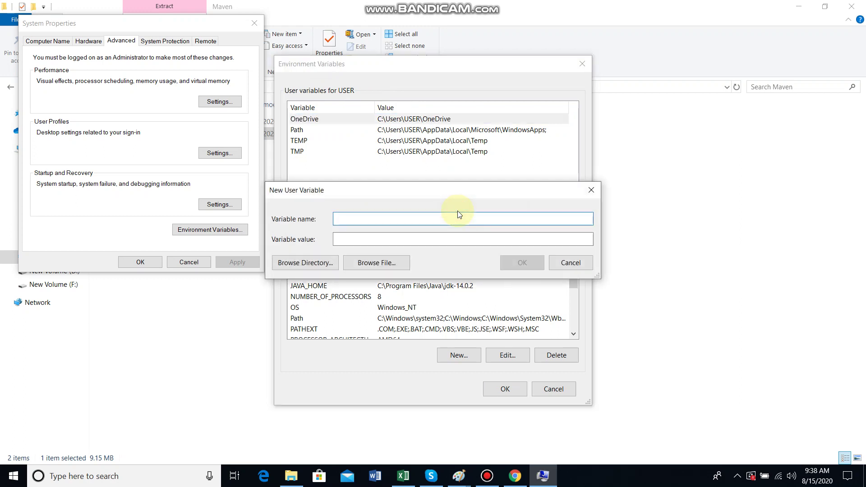
text(MAVEN_HOME)
click(437, 237)
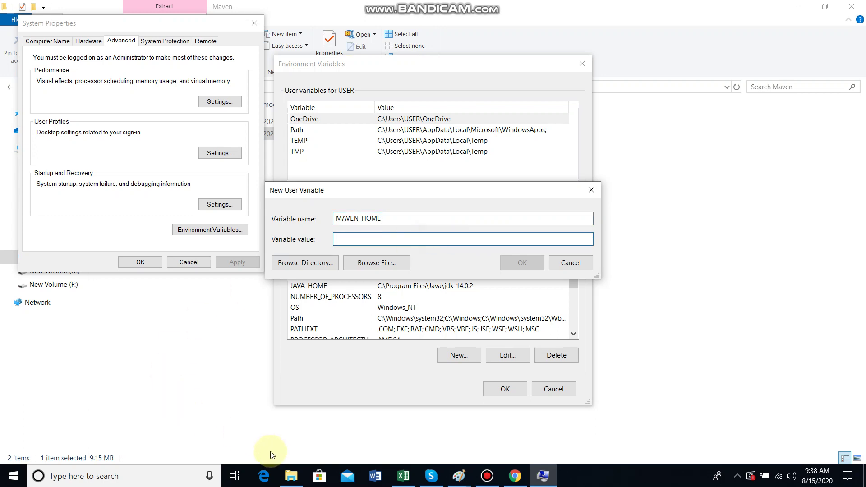
click(291, 476)
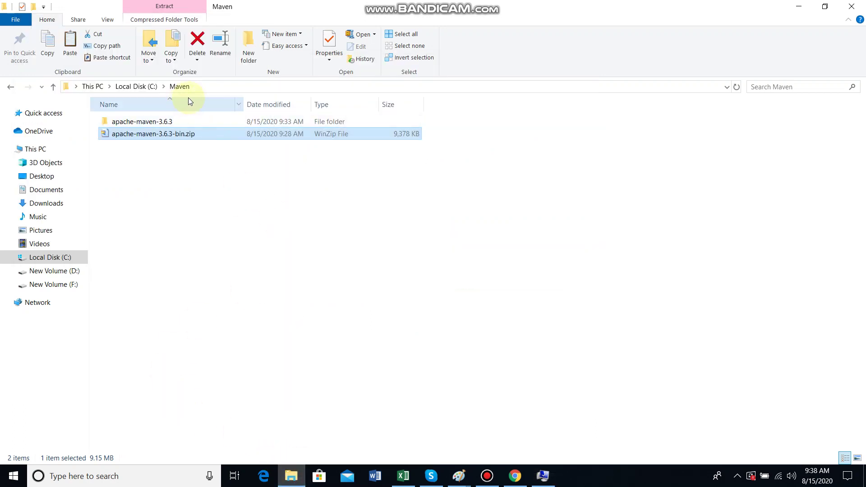
double_click(177, 121)
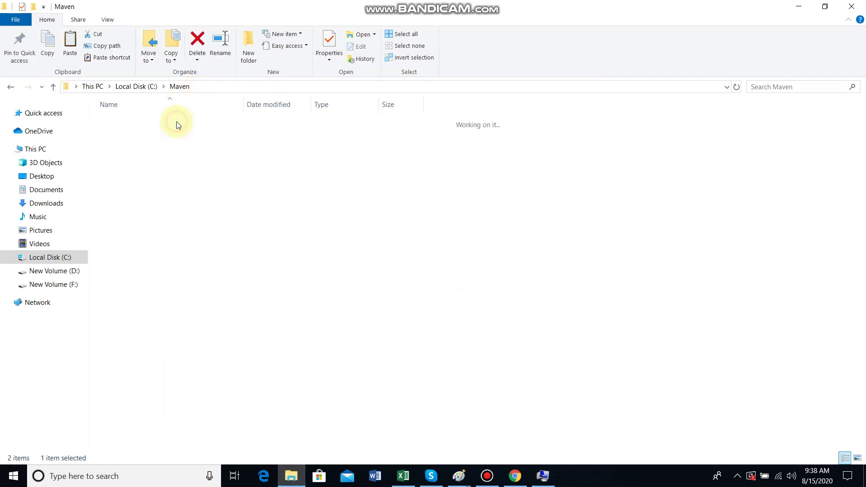
click(315, 87)
key(ctrl+c)
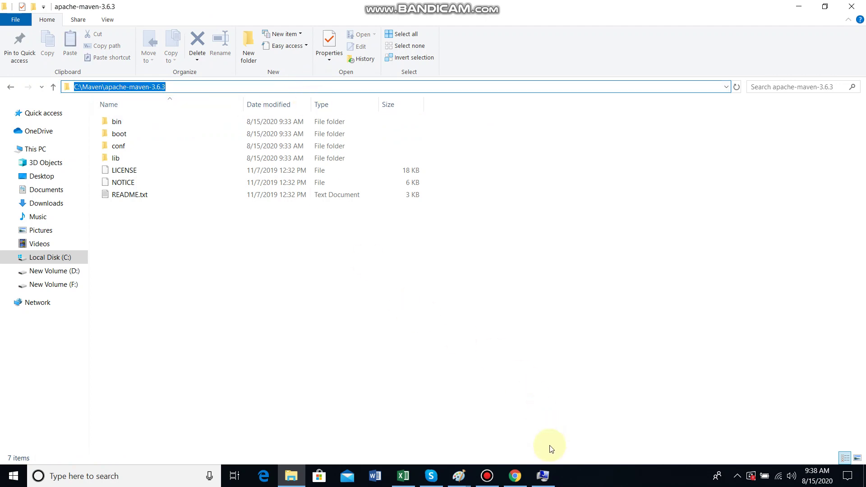
click(546, 482)
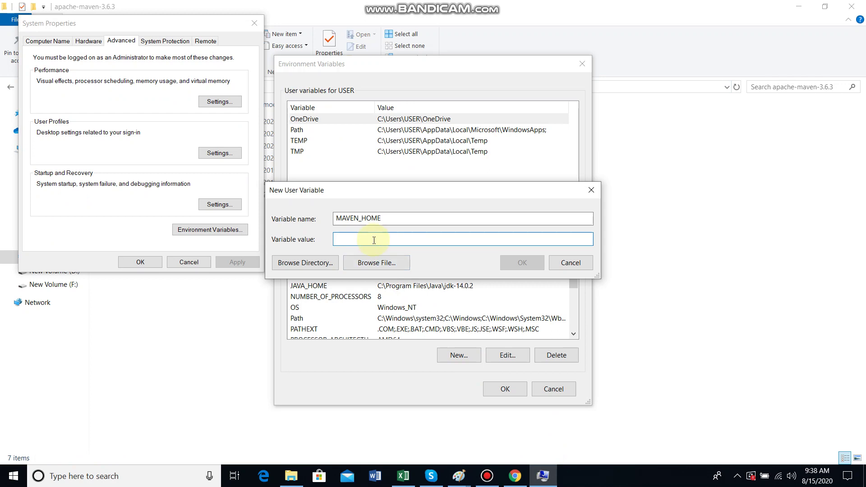
click(374, 240)
key(ctrl+v)
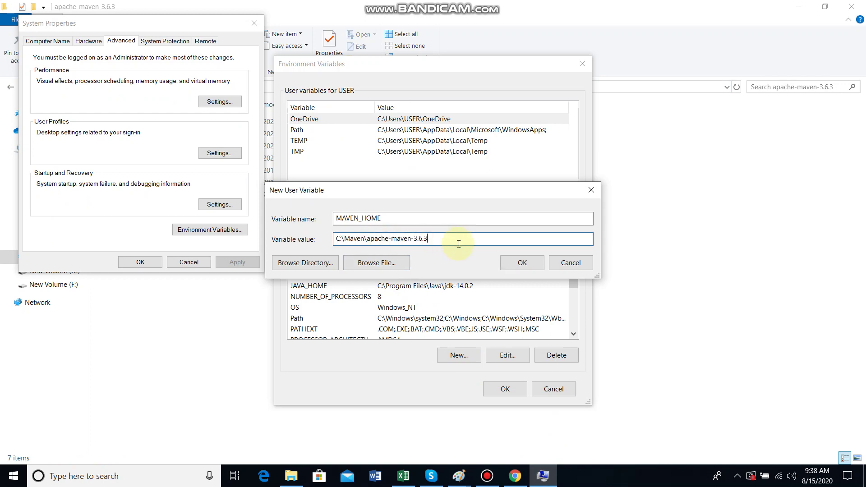
click(522, 263)
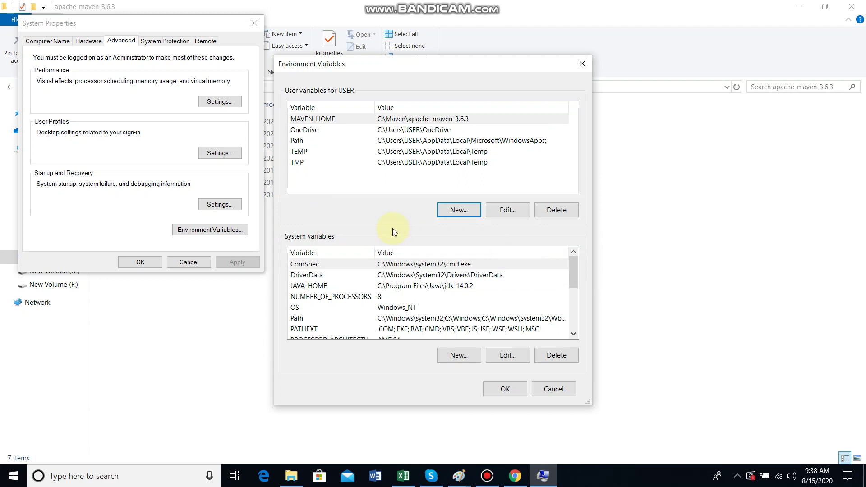
Create a user variable M2_HOME with the value C:\Maven\apache-maven-3.6.3.
click(452, 210)
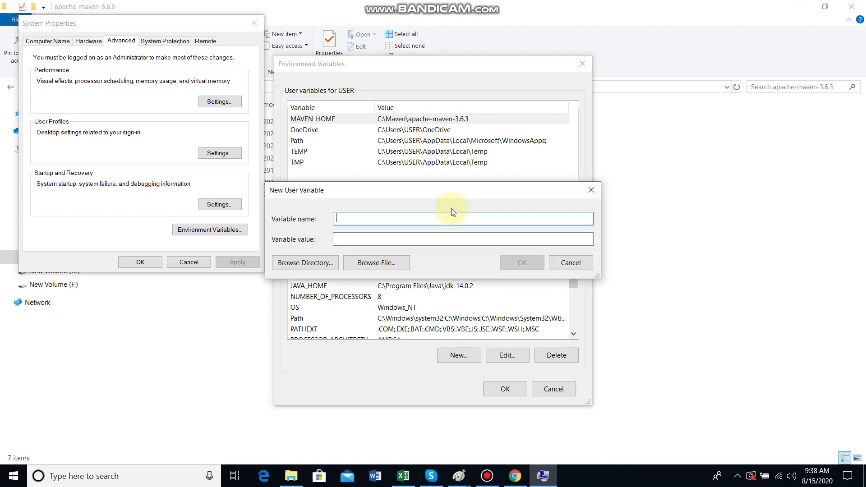
text(M2_HOME)
click(414, 239)
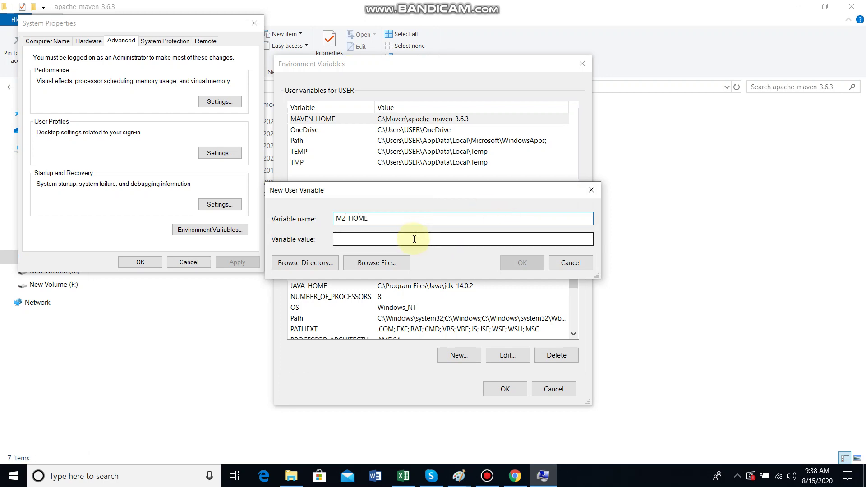
key(ctrl+v)
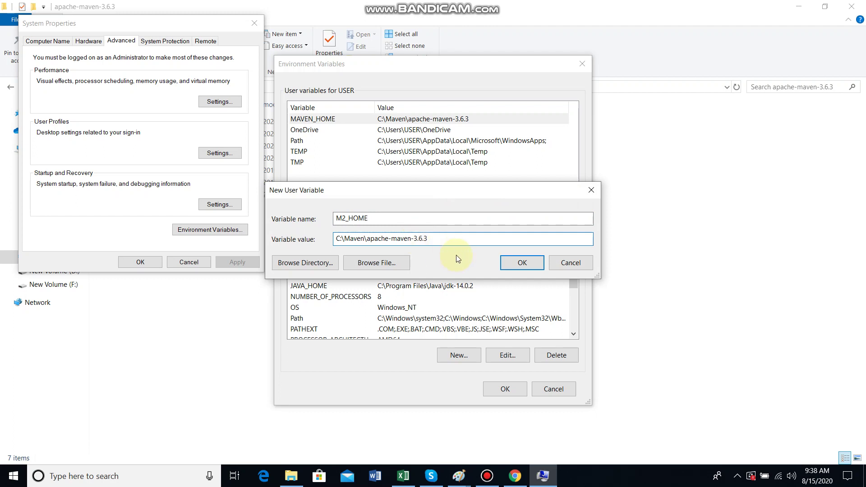
click(512, 263)
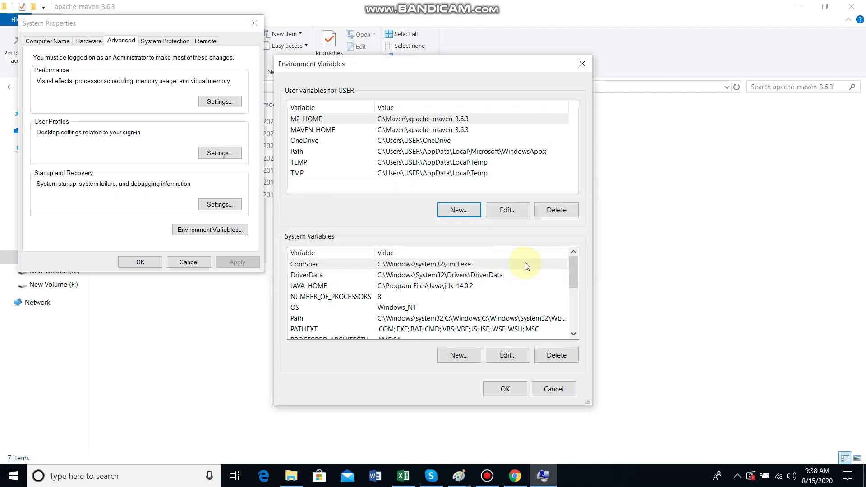
Add the entry C:\Maven\apache-maven-3.6.3\bin to the system Path variable, and save the environment variables and system properties.
drag(572, 265, 572, 272)
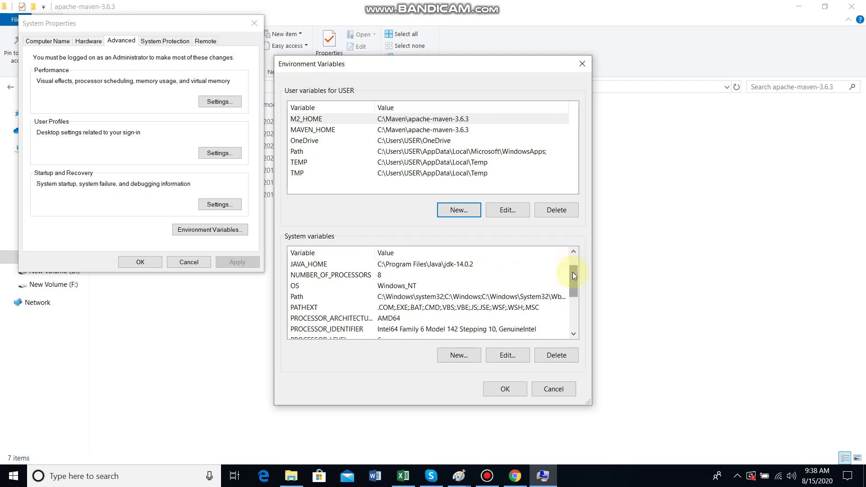
click(431, 297)
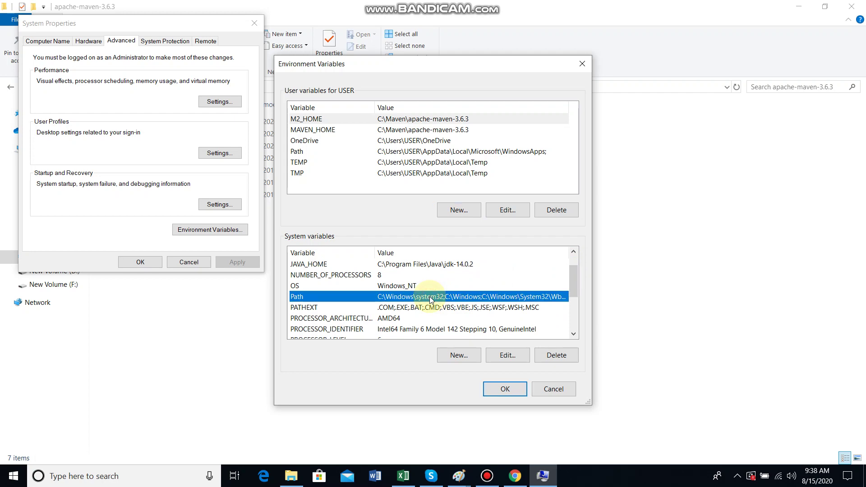
click(496, 355)
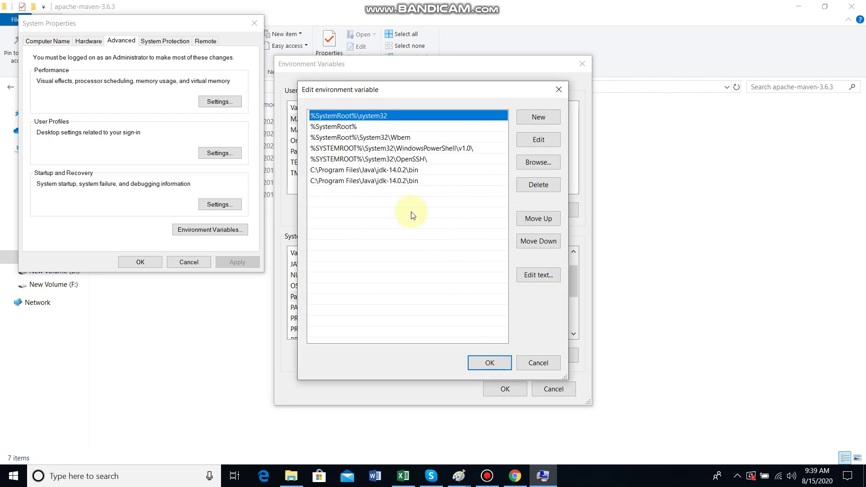
click(382, 192)
click(536, 117)
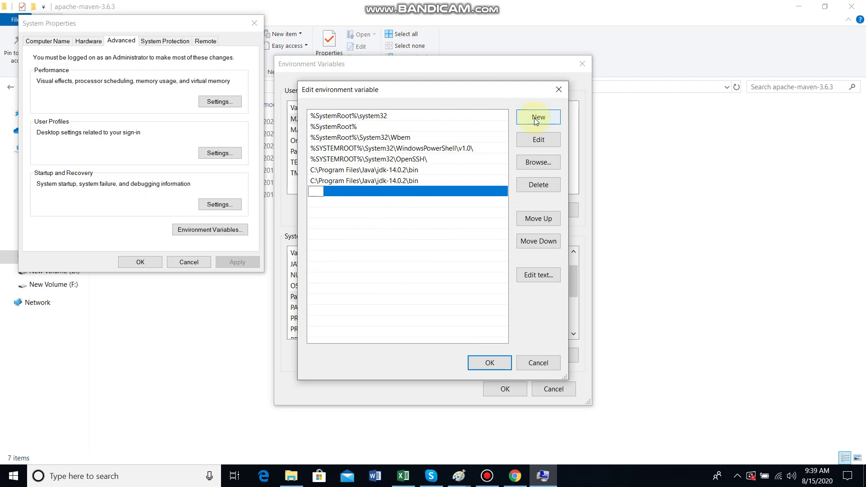
text(C:\Maven\apache-maven-3.6.3)
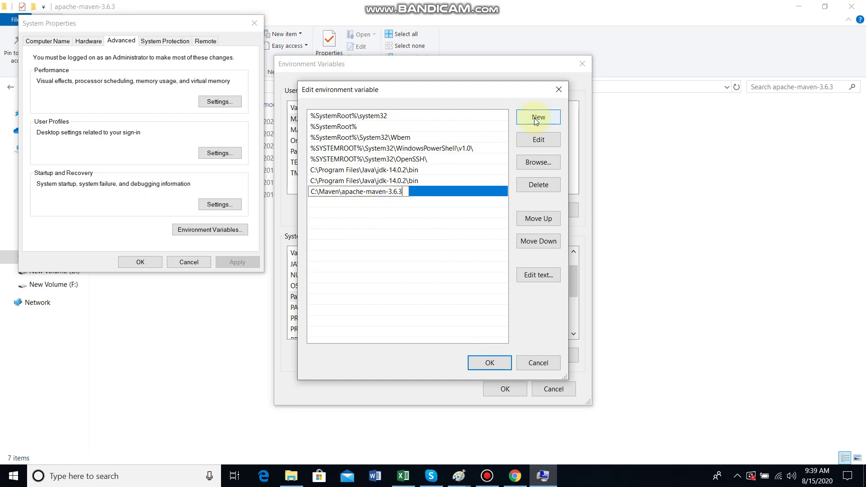
text(\bin)
click(489, 364)
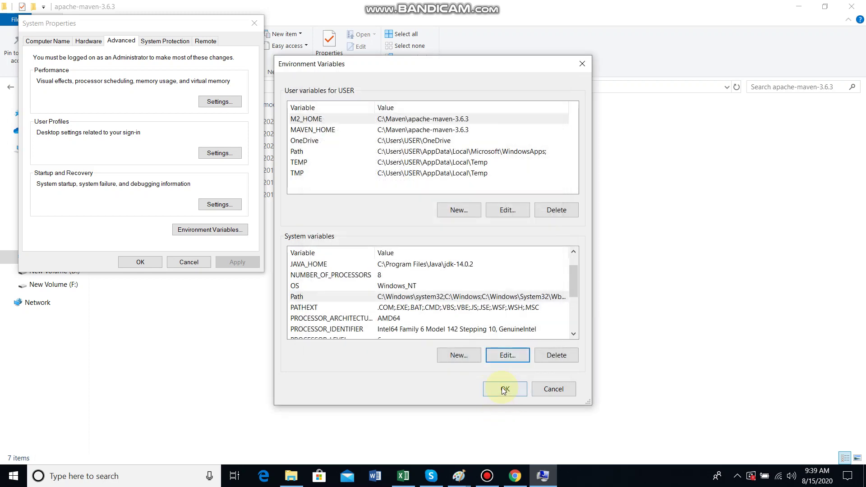
click(504, 389)
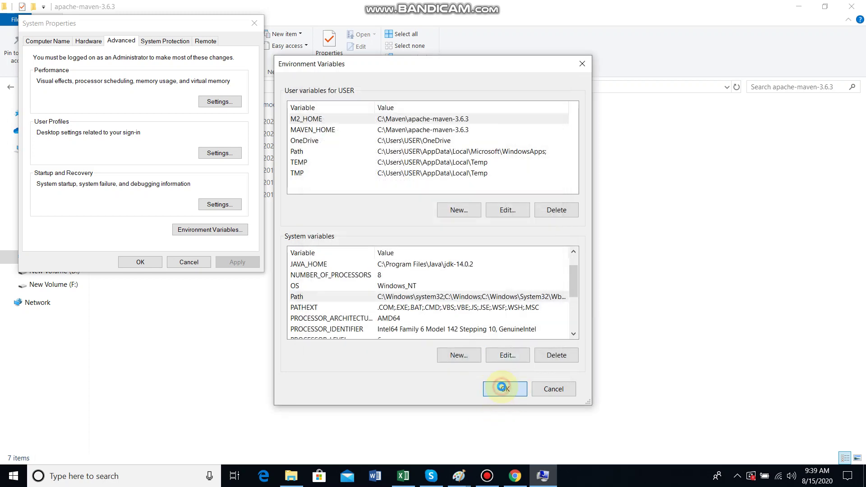
click(140, 263)
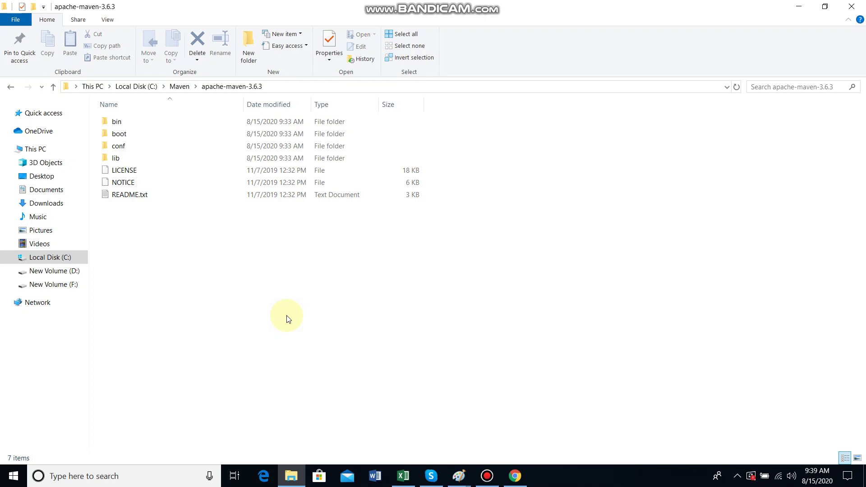
Open a Command Prompt and check the Maven installation with the command mvn -version.
key(super+r)
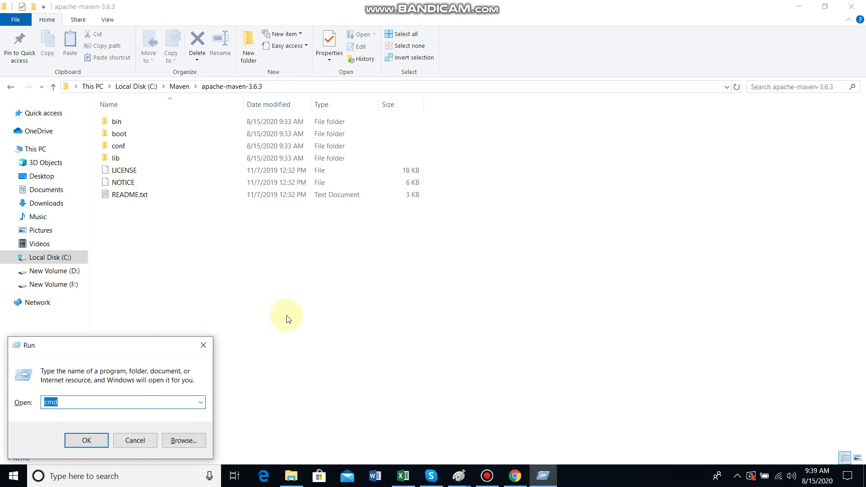
key(Return)
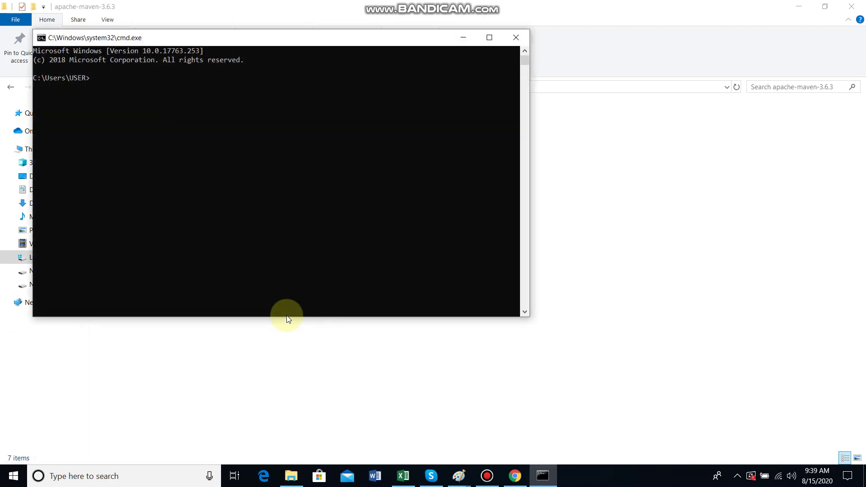
text(mvn -version)
key(Return)
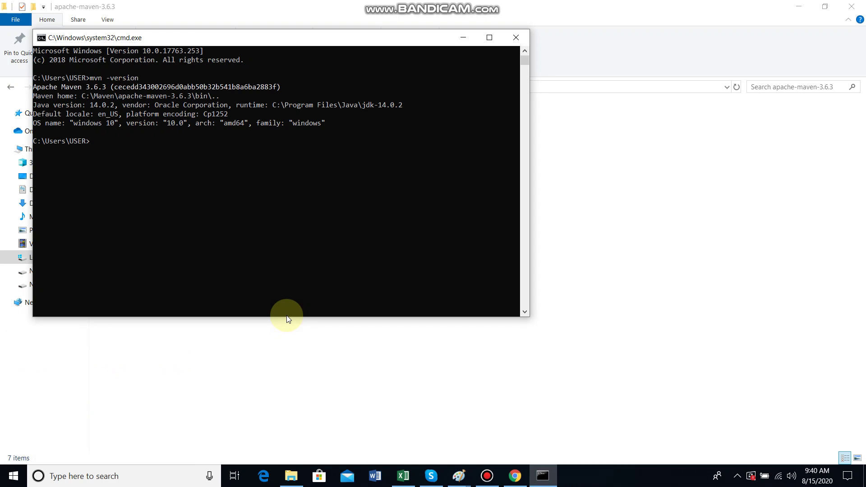
mouse_move(475, 6)
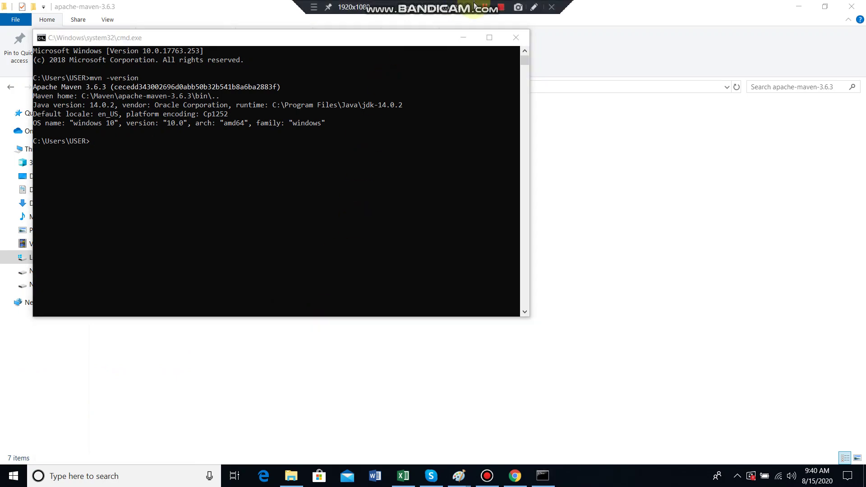